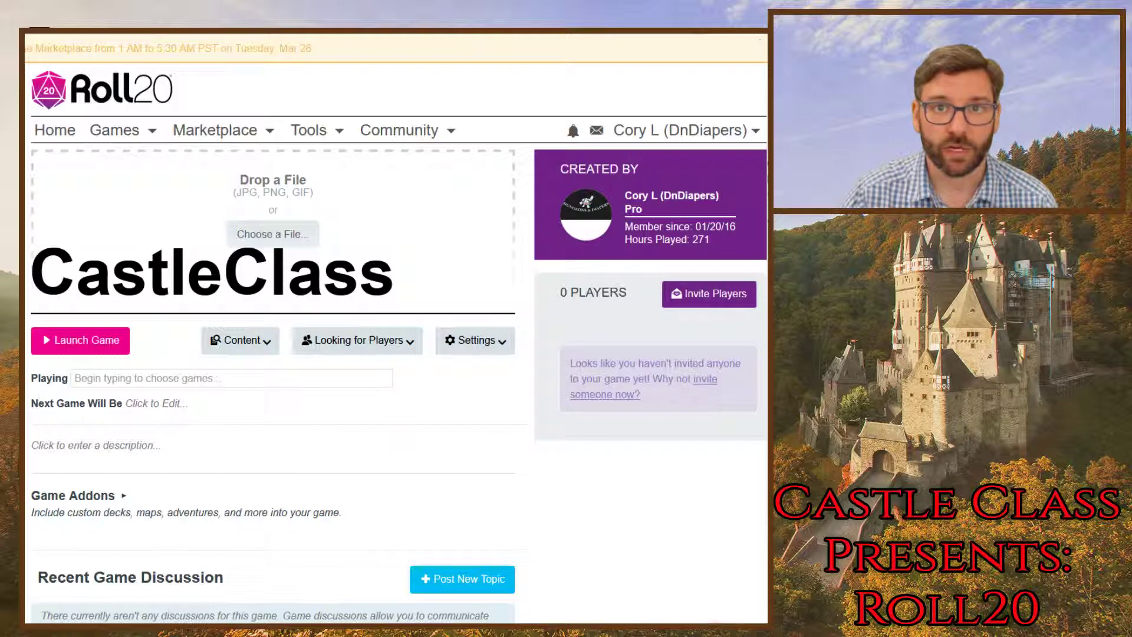
Step: Open the API Scripts page of the CastleClass game
{"action": "left_click", "coordinate": [474, 340]}
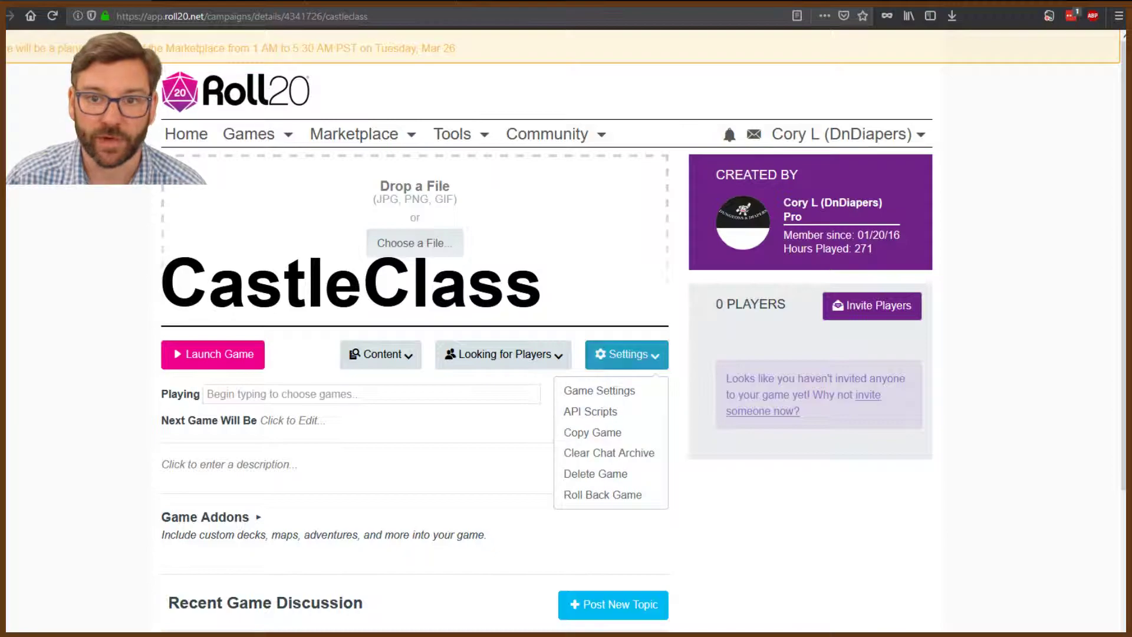
{"action": "left_click", "coordinate": [599, 411]}
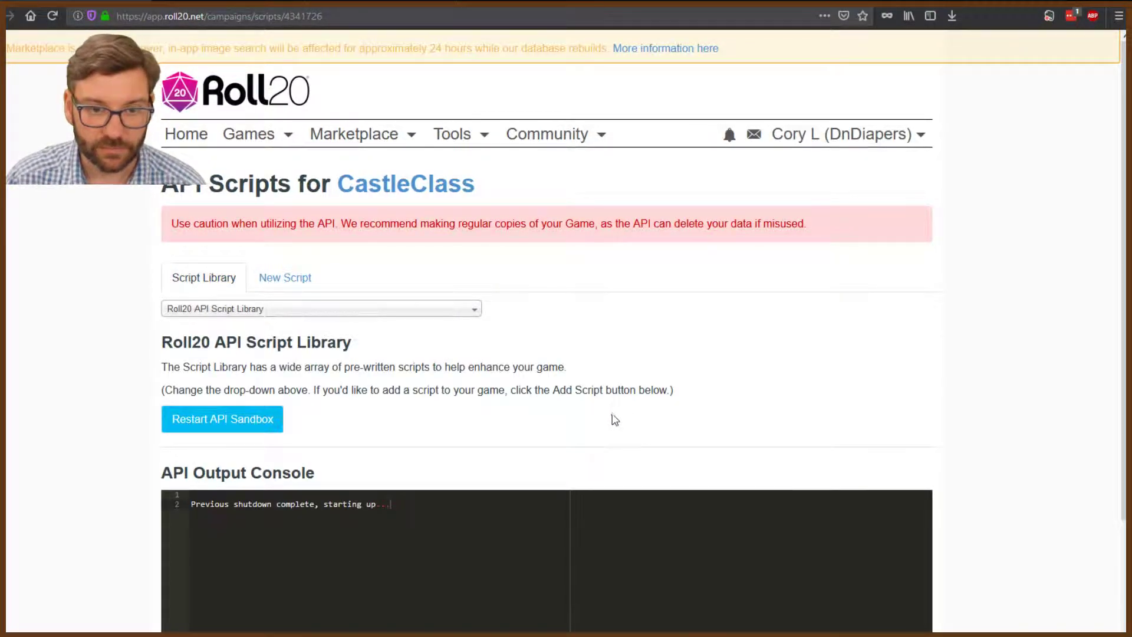
{"action": "scroll", "coordinate": [613, 419], "scroll_direction": "down", "scroll_amount": 2}
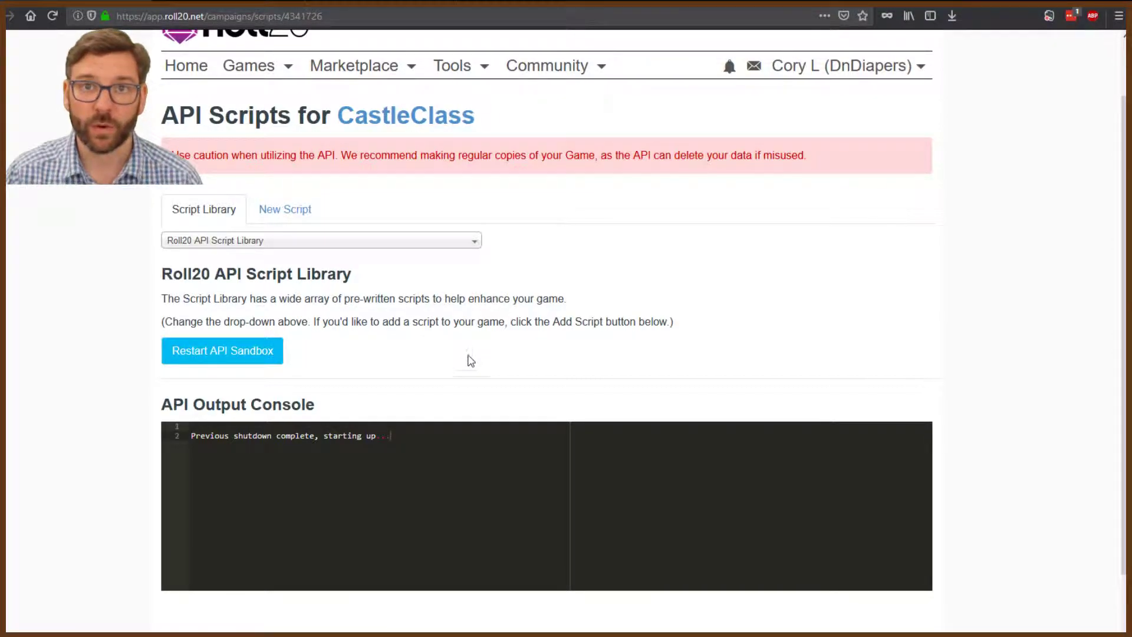
Step: Look through the Roll20 API Script Library's list of scripts and restart the API sandbox
{"action": "left_click", "coordinate": [307, 247]}
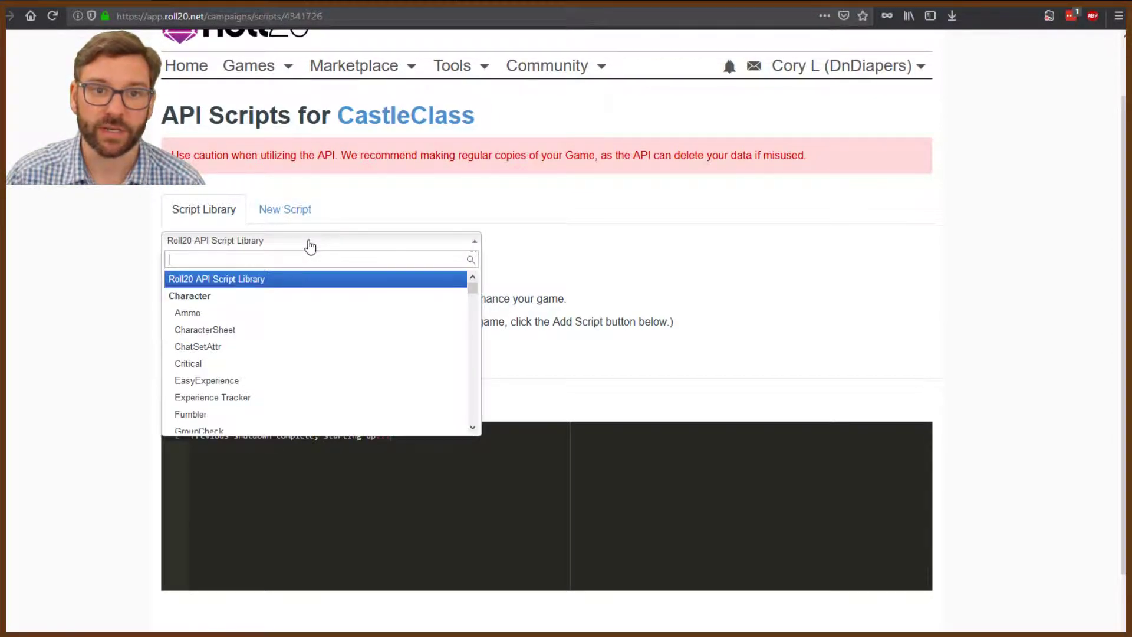
{"action": "left_click", "coordinate": [667, 293]}
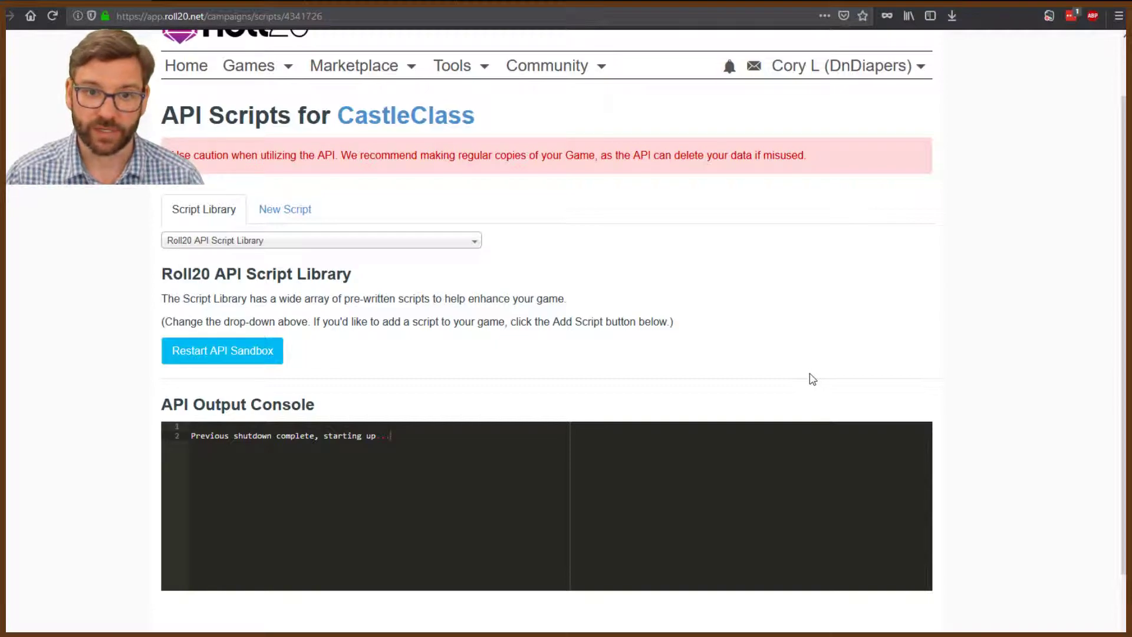
{"action": "left_click", "coordinate": [225, 355]}
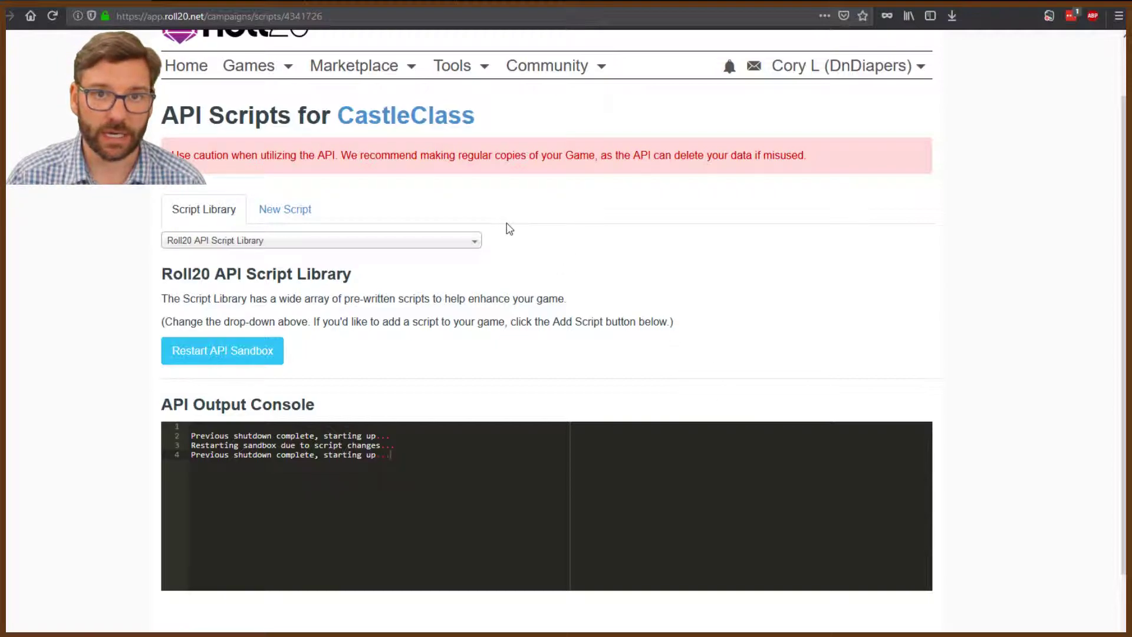
Step: Start a new API script named BeyondImporter.js, copying the file name from the BeyondImporter_5eOGL folder on GitHub
{"action": "left_click", "coordinate": [393, 1]}
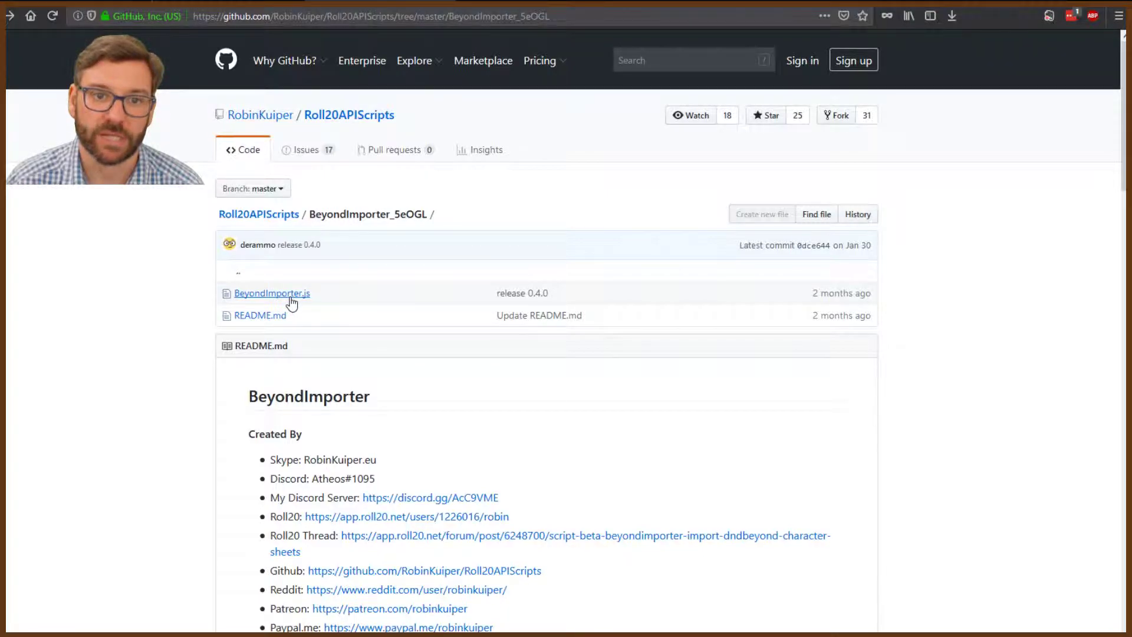
{"action": "left_click_drag", "start_coordinate": [313, 293], "coordinate": [234, 298]}
{"action": "key", "text": "ctrl+c"}
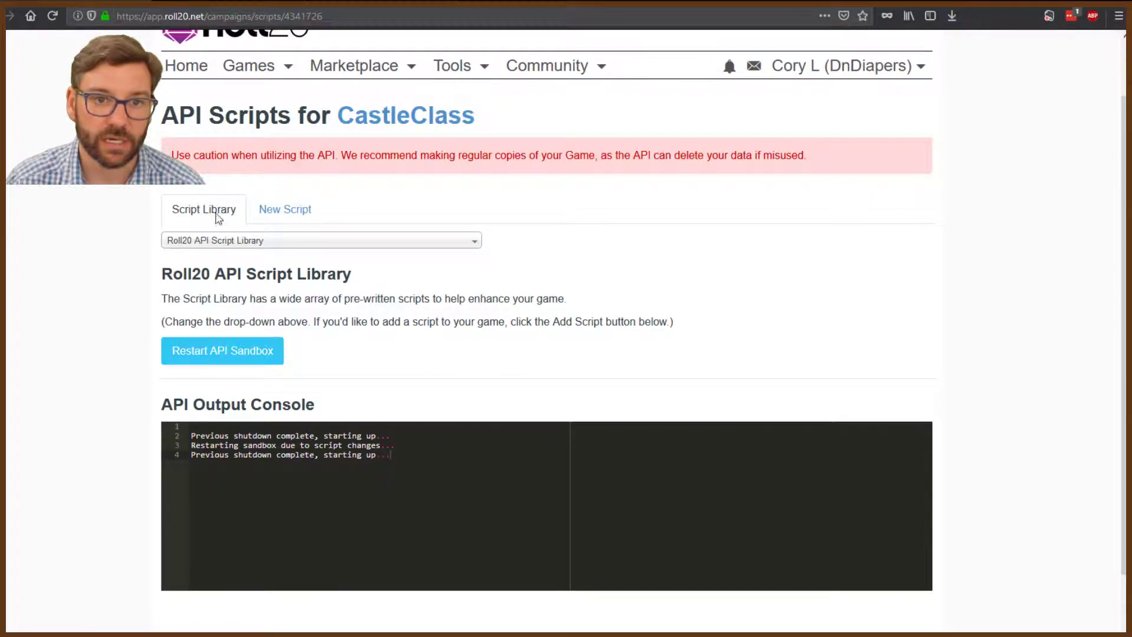
{"action": "left_click", "coordinate": [275, 211]}
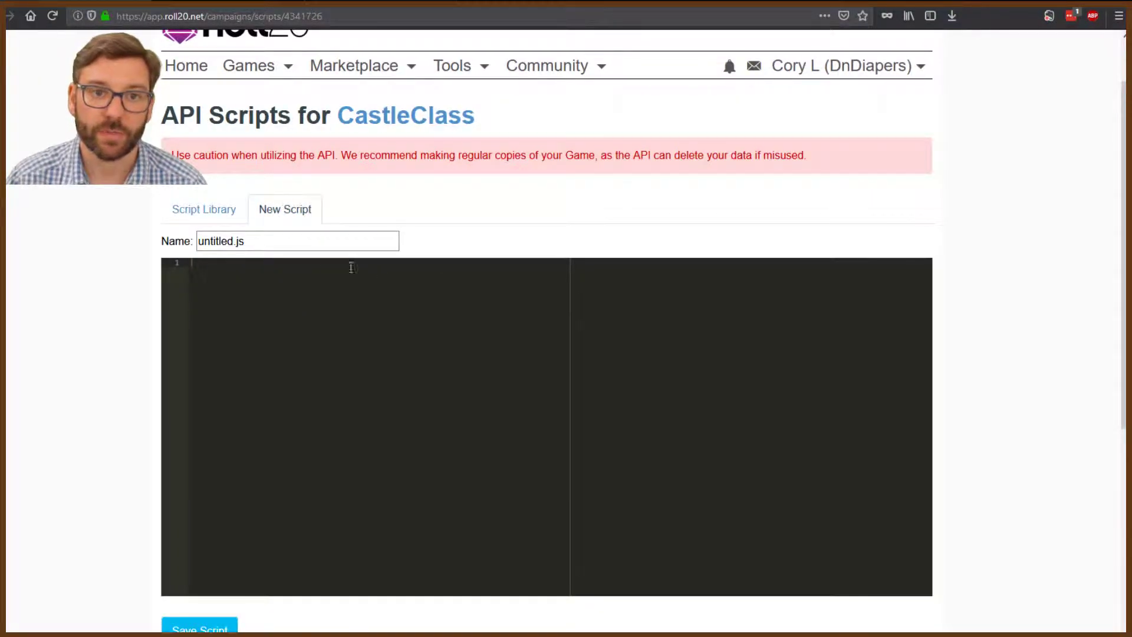
{"action": "left_click_drag", "start_coordinate": [293, 242], "coordinate": [160, 242]}
{"action": "key", "text": "ctrl+v"}
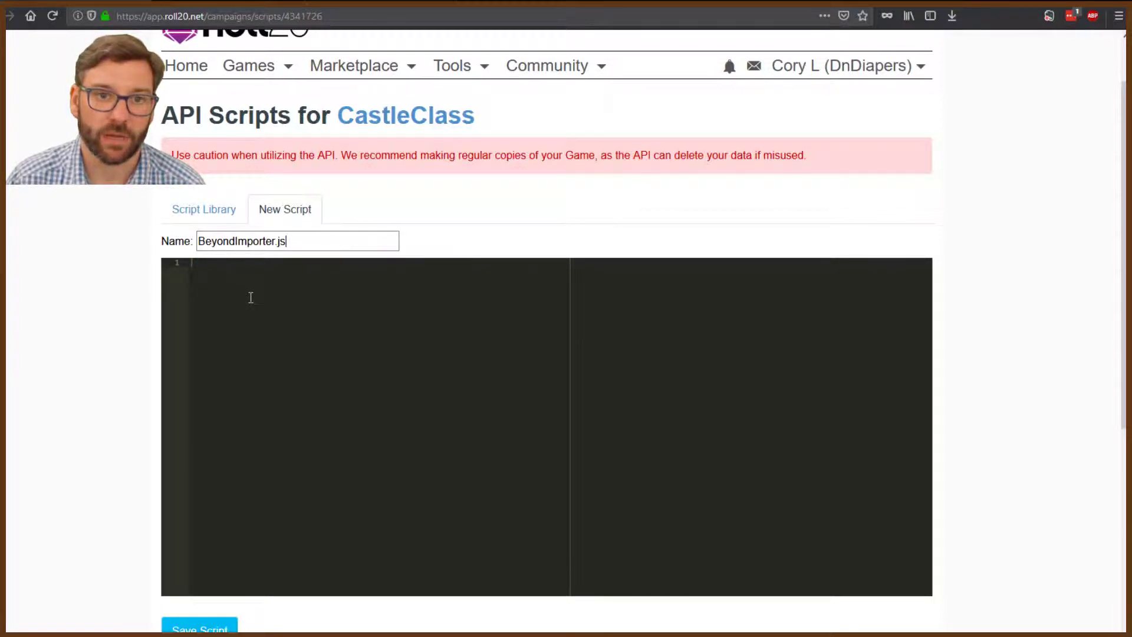
Step: Open the raw source of BeyondImporter.js on GitHub and copy all of its code
{"action": "left_click", "coordinate": [243, 278]}
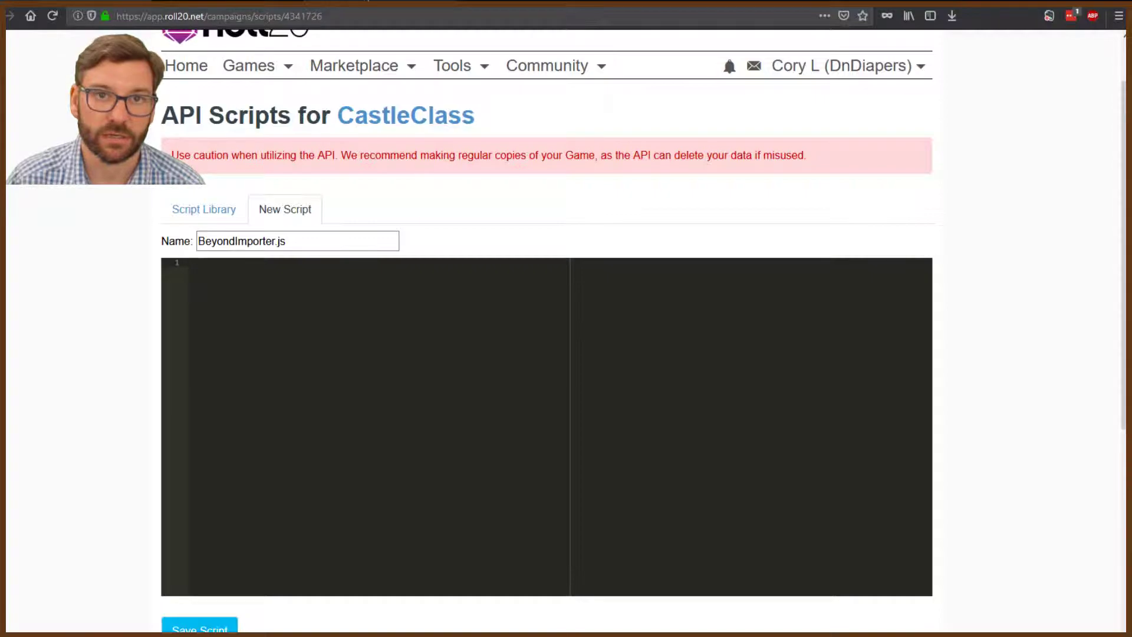
{"action": "left_click", "coordinate": [362, 1]}
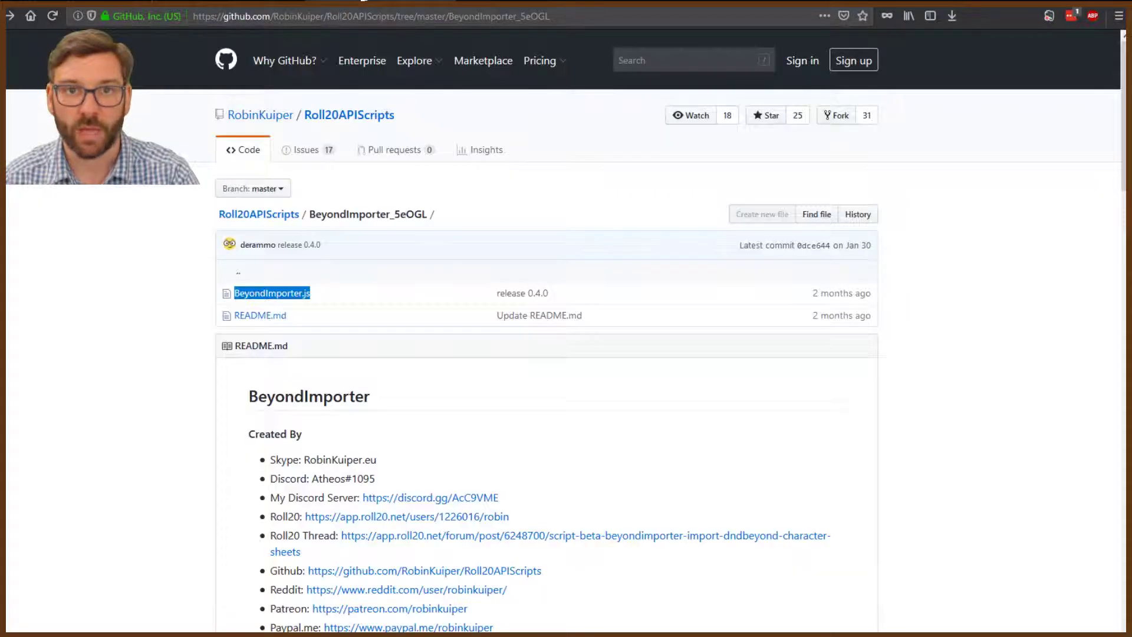
{"action": "left_click", "coordinate": [271, 293]}
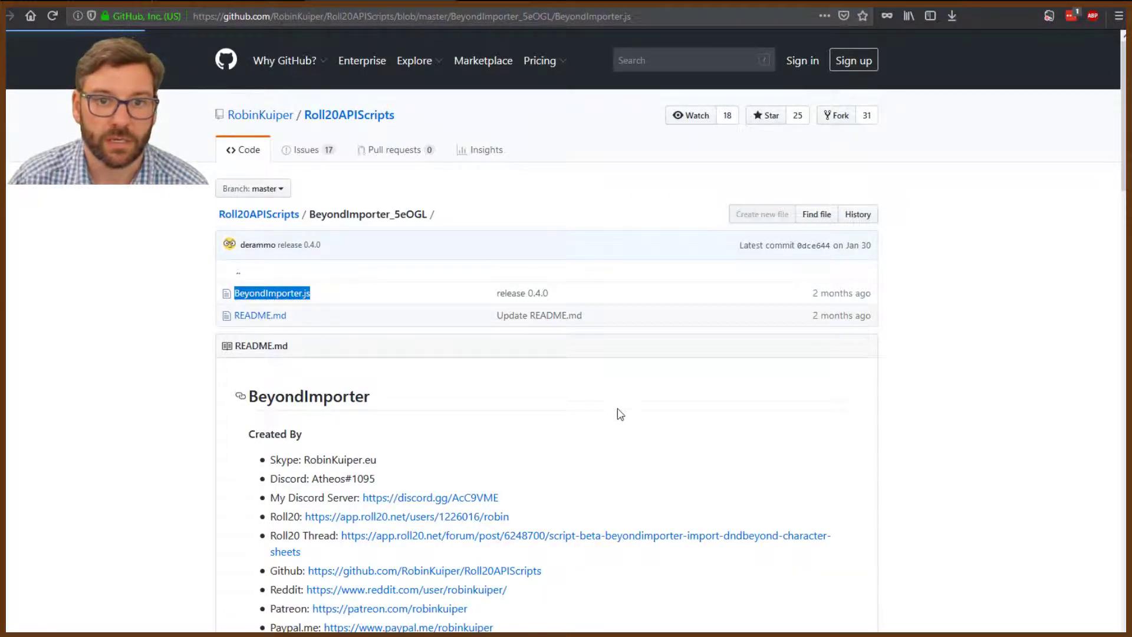
{"action": "scroll", "coordinate": [337, 502], "scroll_direction": "down", "scroll_amount": 3}
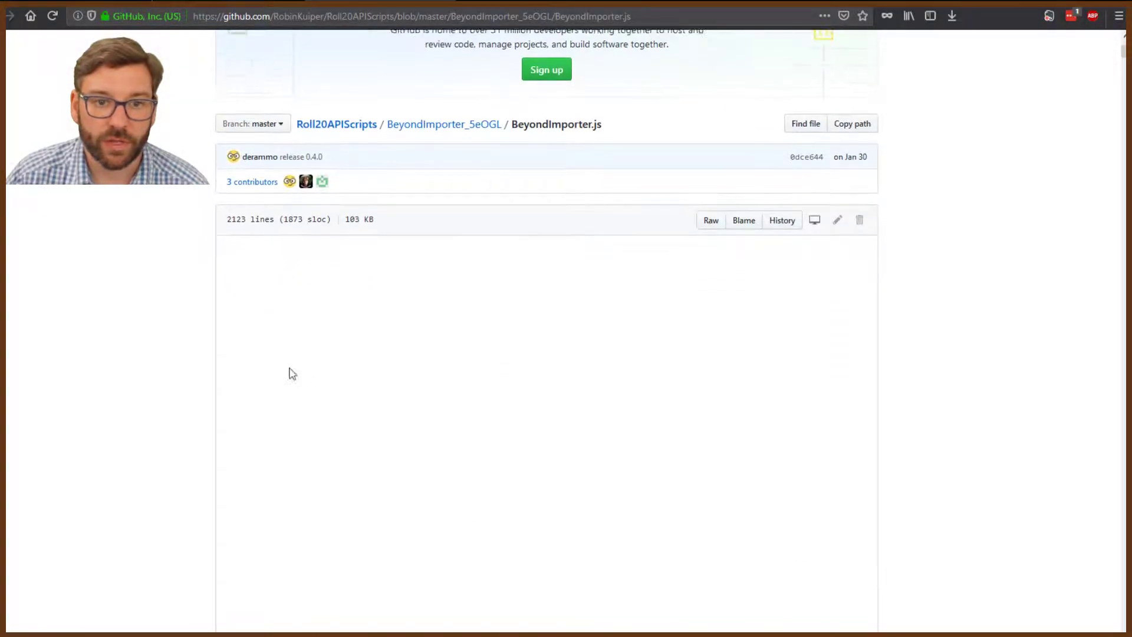
{"action": "scroll", "coordinate": [356, 407], "scroll_direction": "up", "scroll_amount": 4}
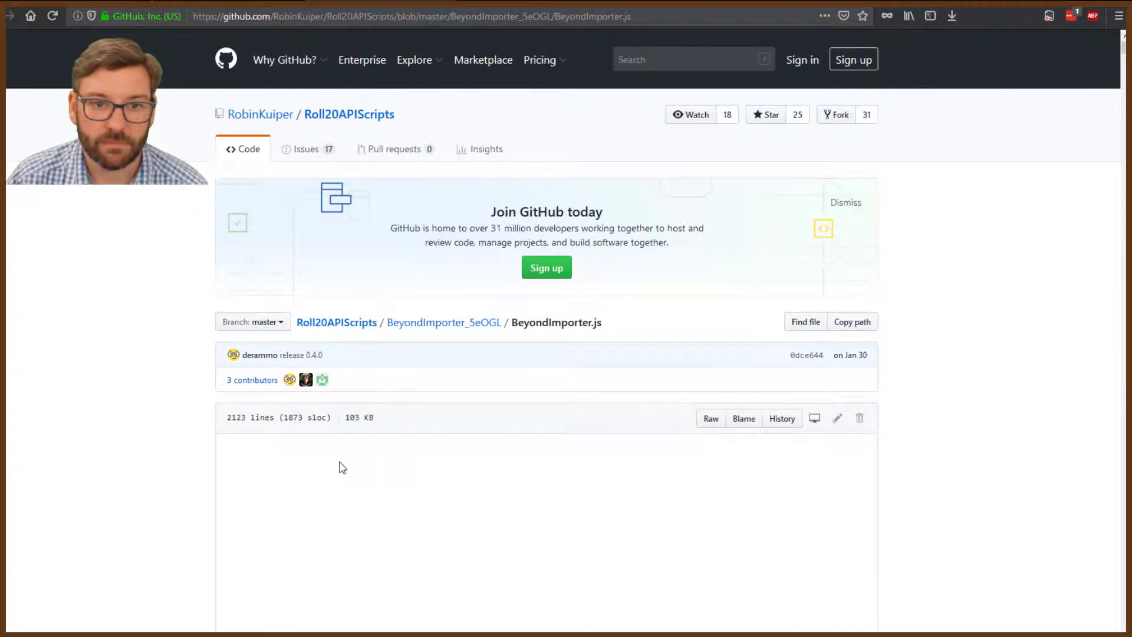
{"action": "scroll", "coordinate": [365, 559], "scroll_direction": "down", "scroll_amount": 3}
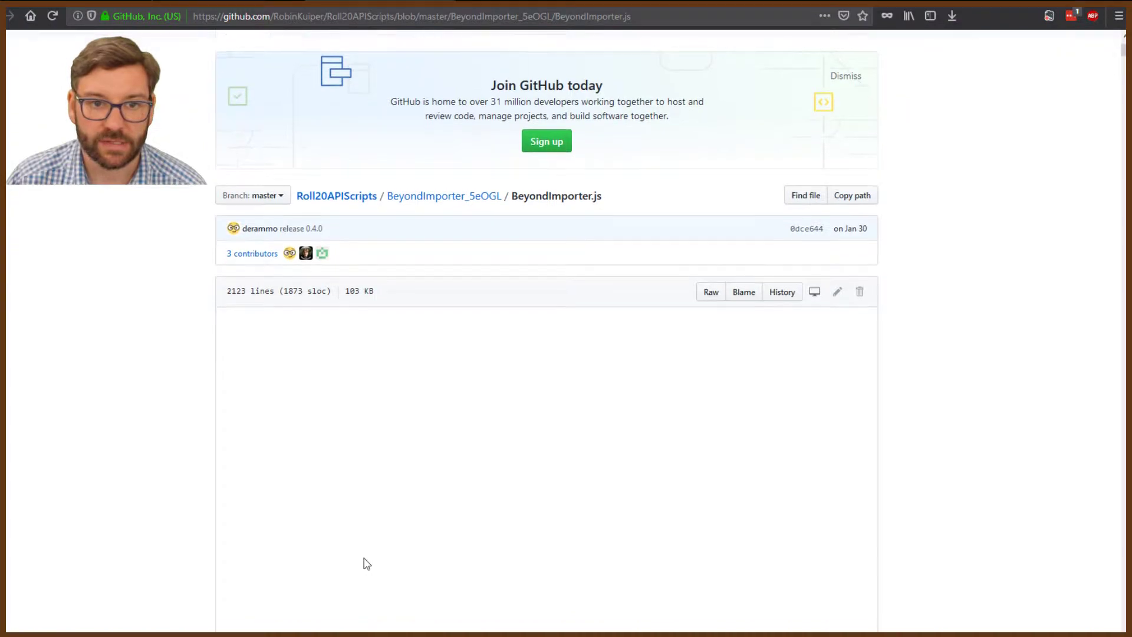
{"action": "scroll", "coordinate": [364, 556], "scroll_direction": "up", "scroll_amount": 3}
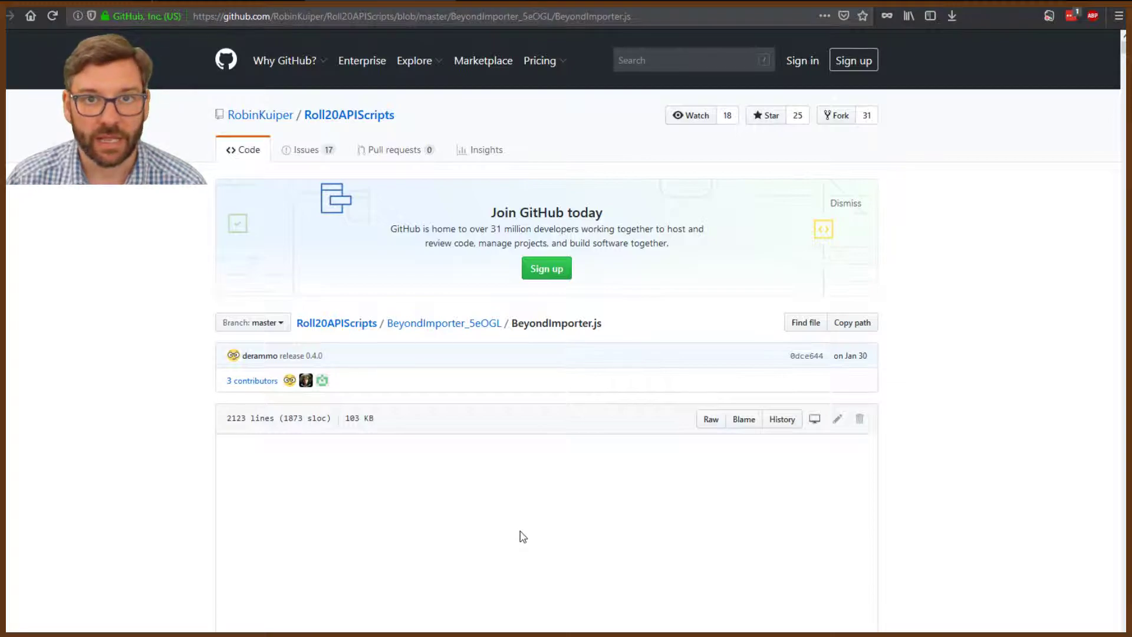
{"action": "left_click", "coordinate": [711, 419]}
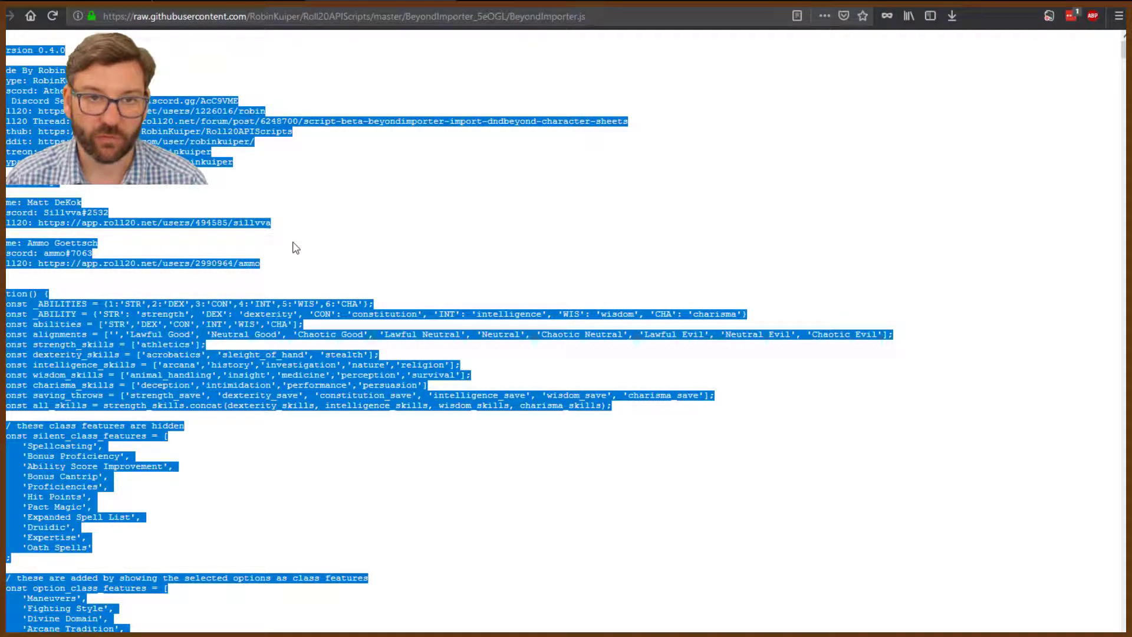
Step: Paste the copied code into the new BeyondImporter.js script on Roll20 and save the script
{"action": "left_click", "coordinate": [253, 2]}
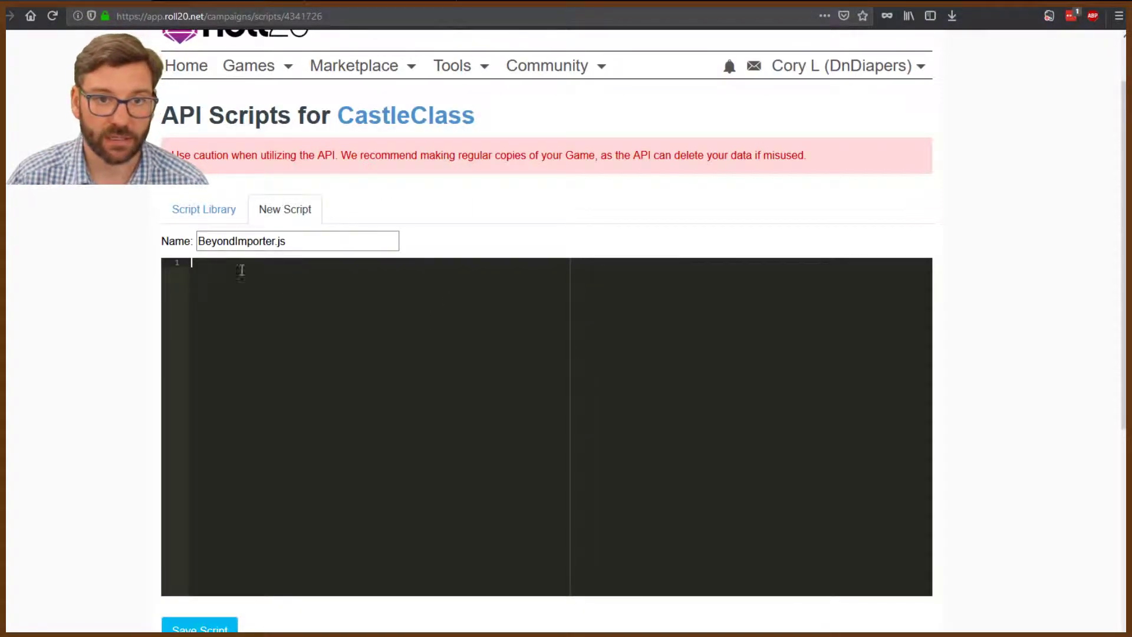
{"action": "key", "text": "ctrl+v"}
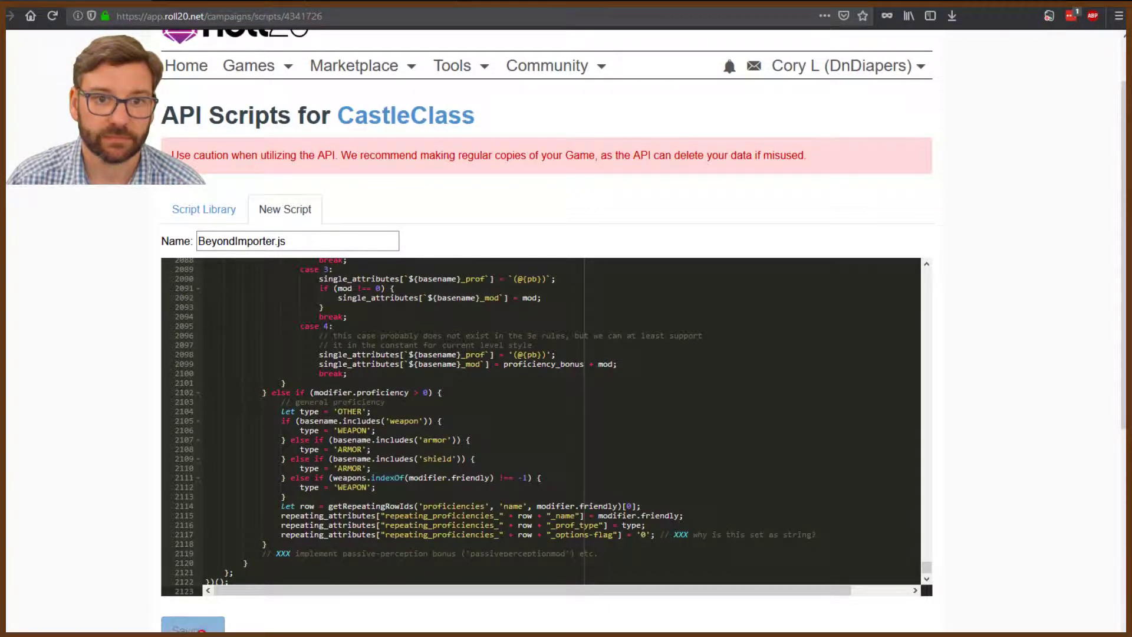
{"action": "left_click", "coordinate": [199, 626]}
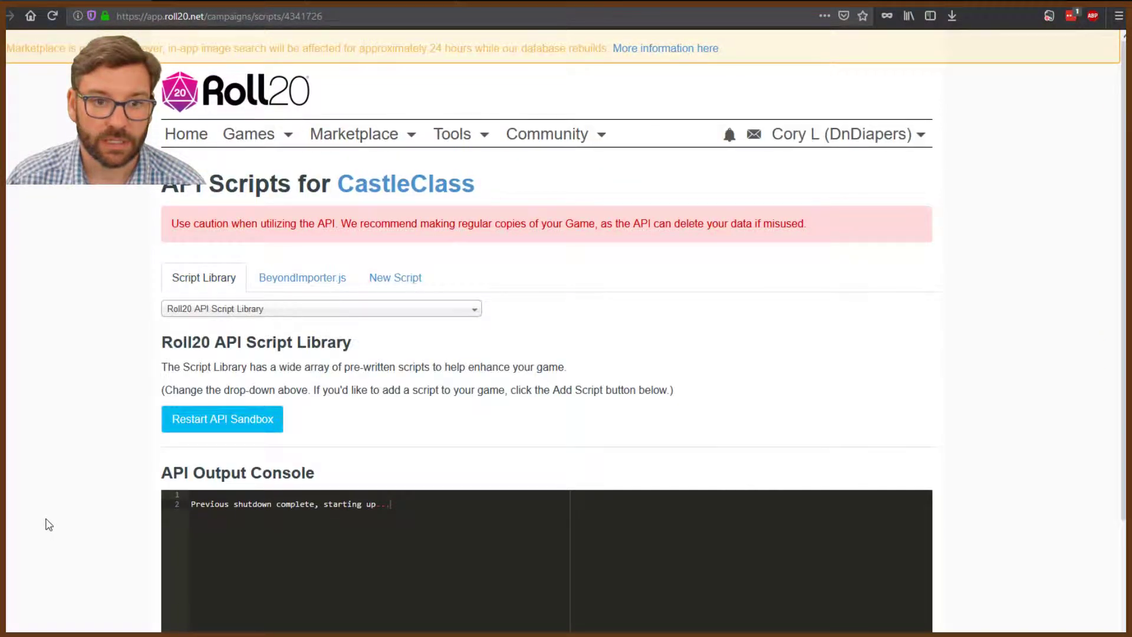
{"action": "scroll", "coordinate": [48, 522], "scroll_direction": "down", "scroll_amount": 3}
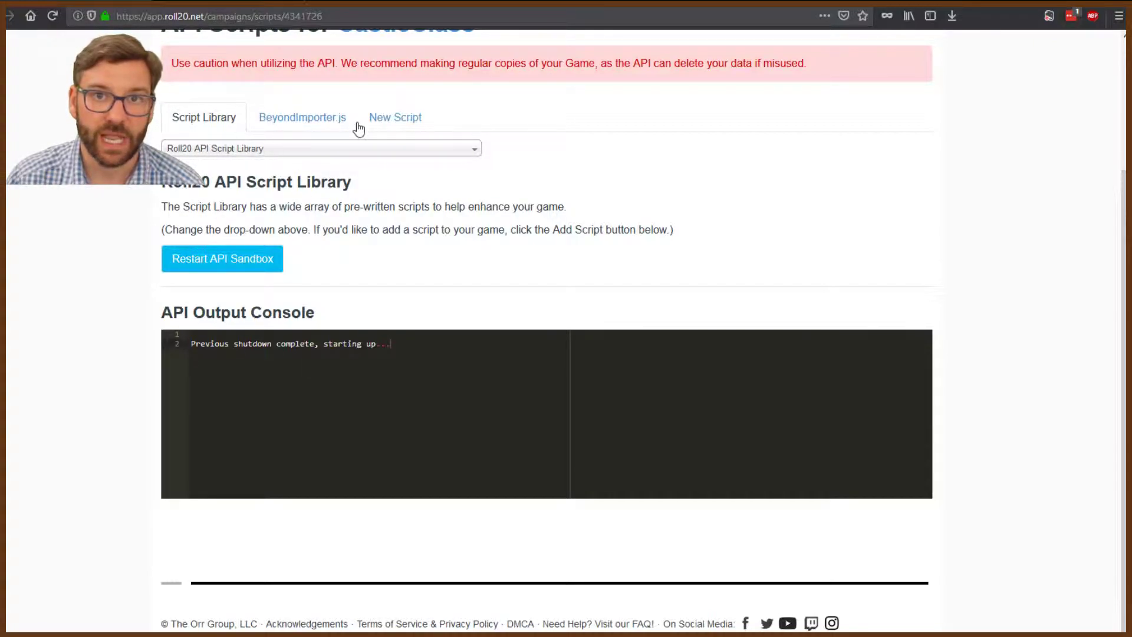
Step: Launch the CastleClass game from its details page and dismiss the R20ES update notice
{"action": "scroll", "coordinate": [354, 260], "scroll_direction": "up", "scroll_amount": 3}
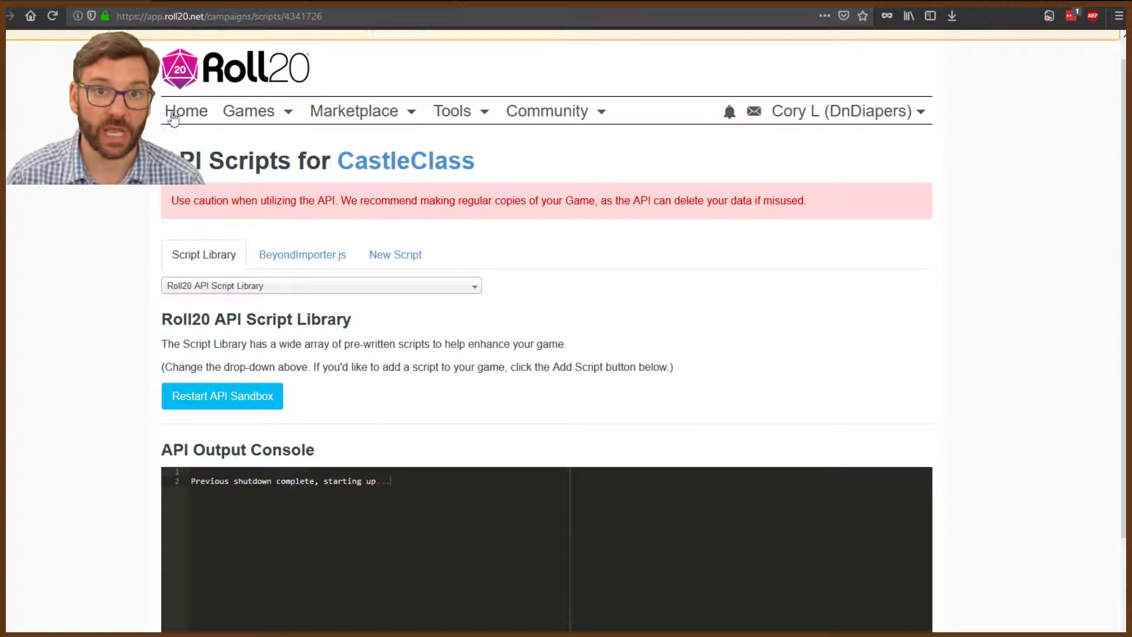
{"action": "left_click", "coordinate": [366, 168]}
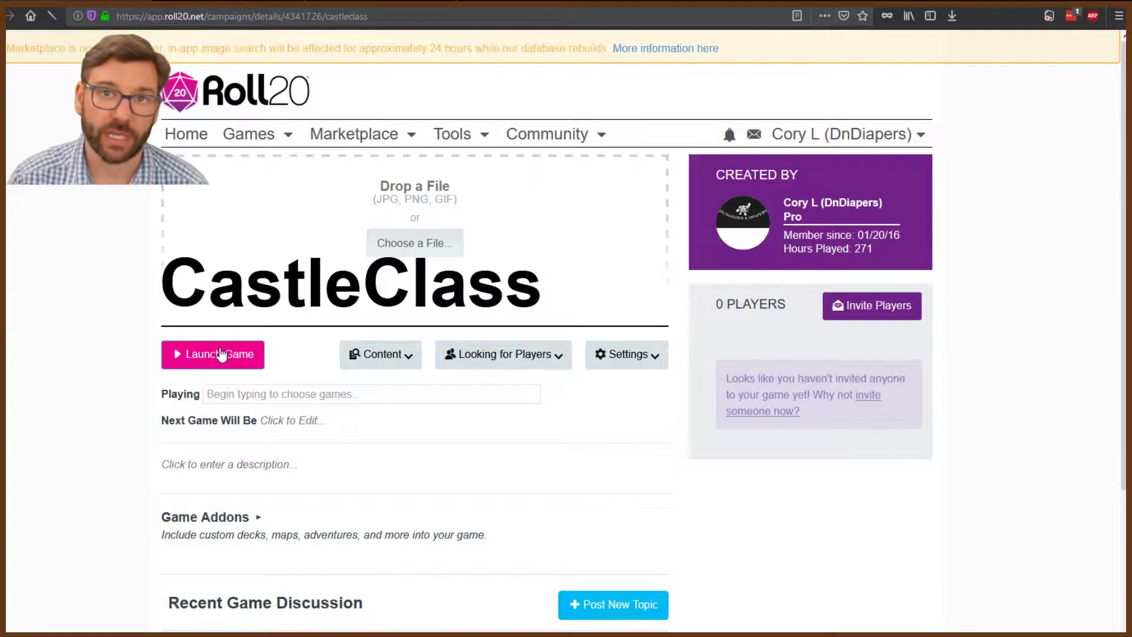
{"action": "left_click", "coordinate": [215, 355]}
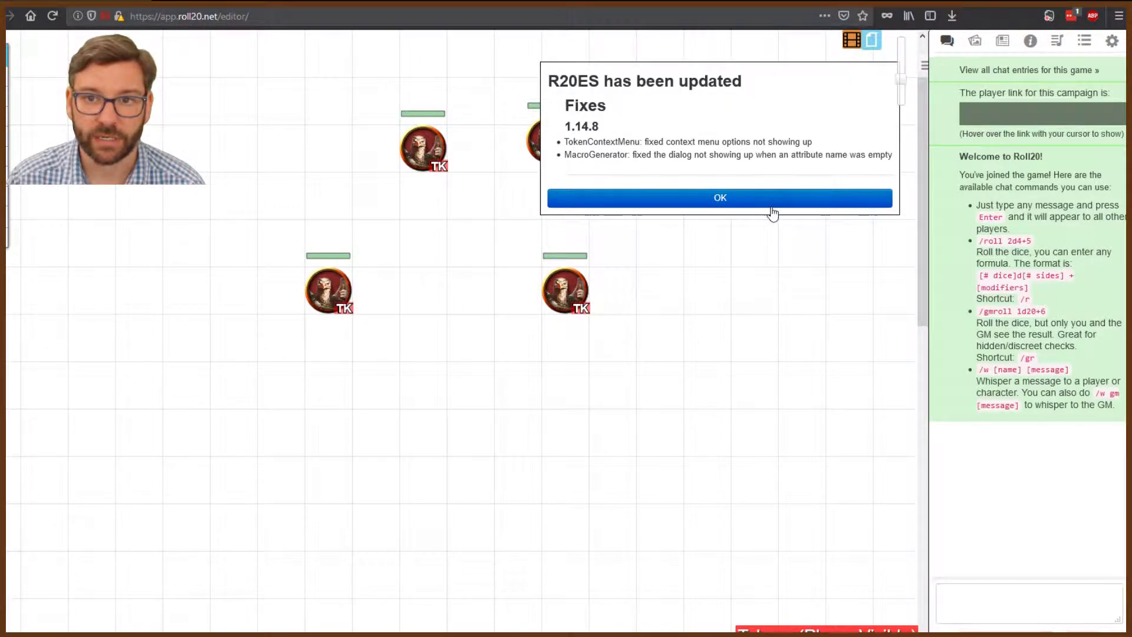
{"action": "left_click", "coordinate": [770, 204]}
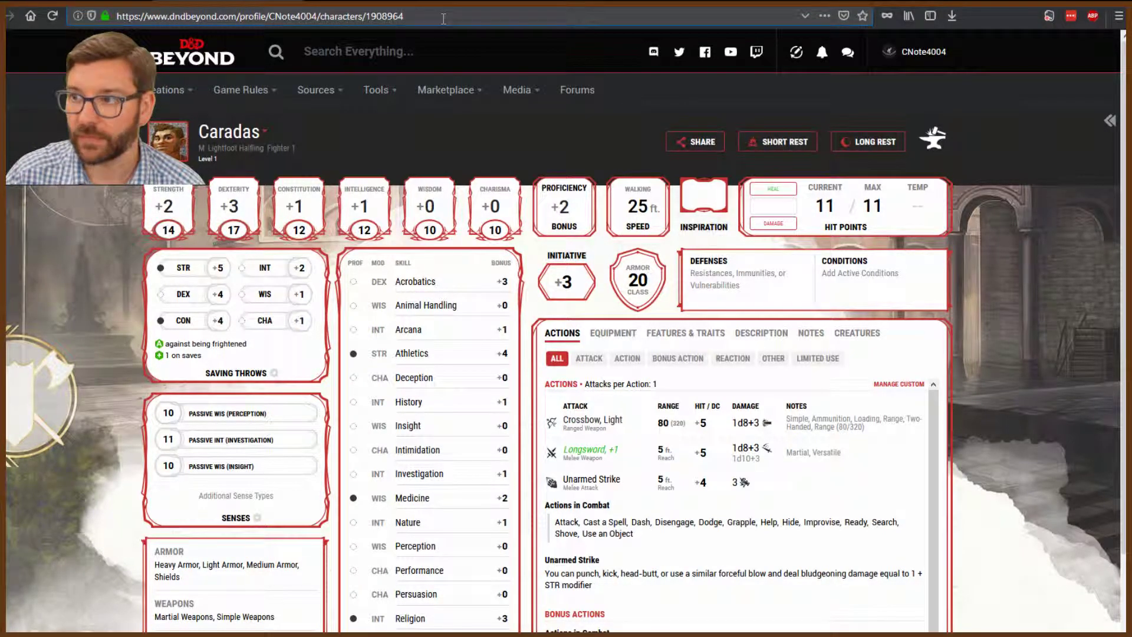
Step: Open the JSON data of the character Caradas on D&D Beyond by appending /json to the character page's URL
{"action": "left_click_drag", "start_coordinate": [441, 17], "coordinate": [229, 17]}
{"action": "left_click", "coordinate": [431, 16]}
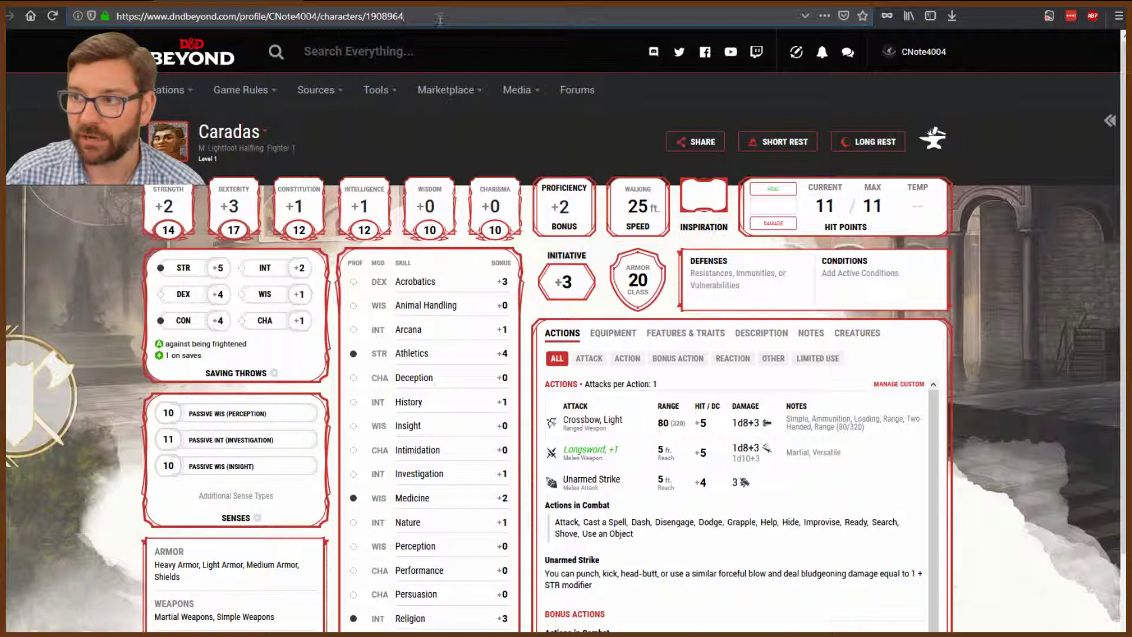
{"action": "type", "text": "/"}
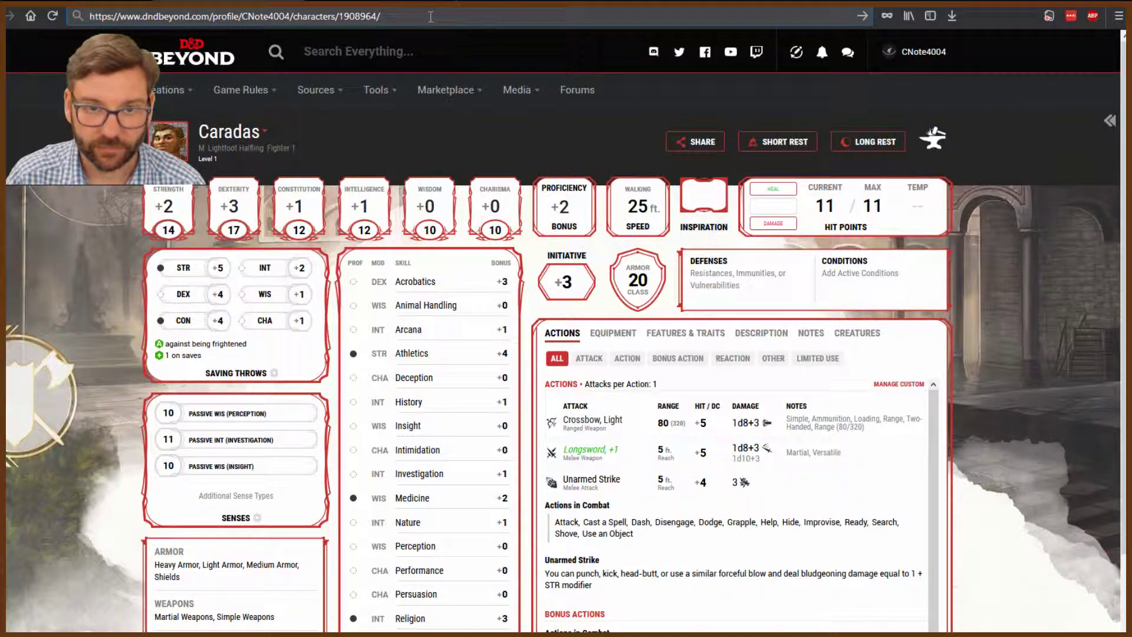
{"action": "type", "text": "json"}
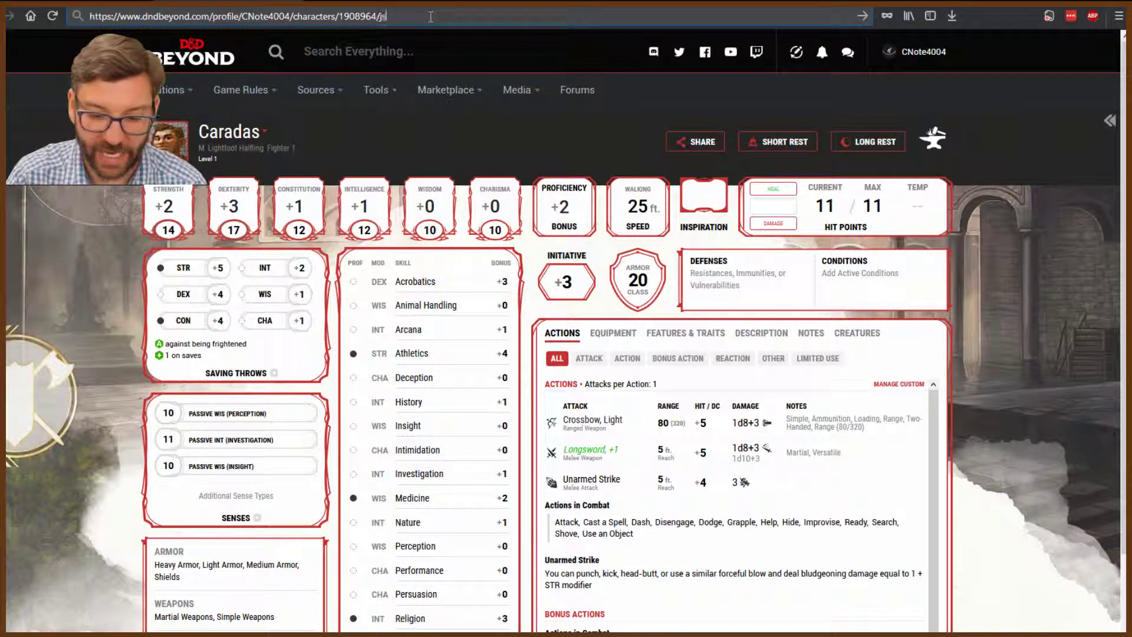
{"action": "key", "text": "Return"}
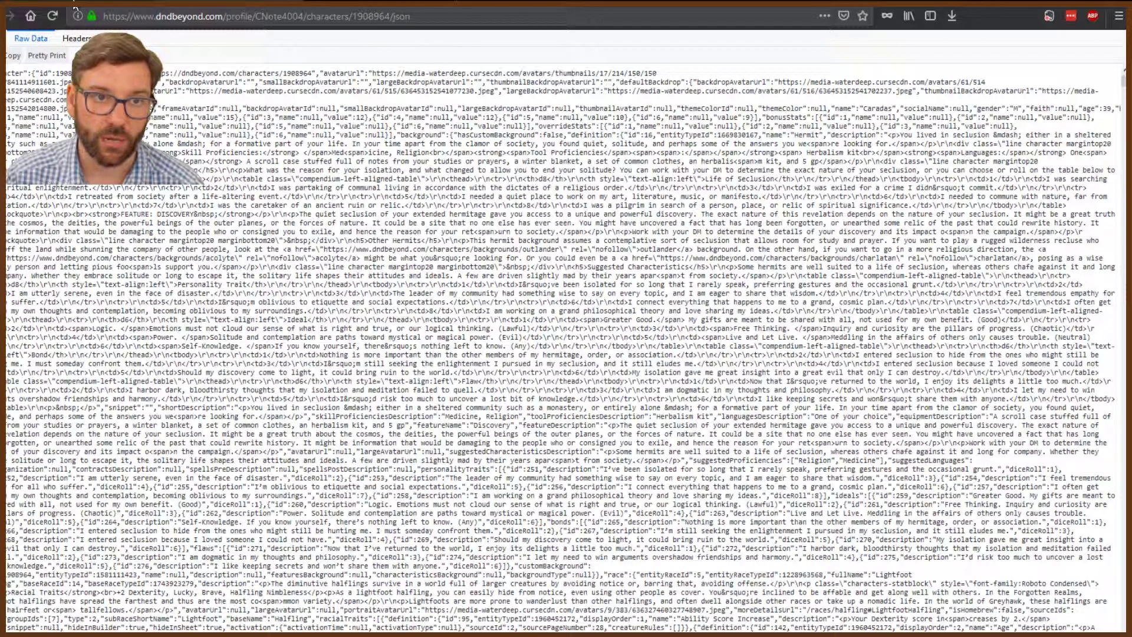
Step: Switch to the Roll20 game and send the chat command !beyond --import followed by the character's copied JSON data
{"action": "left_click", "coordinate": [75, 8]}
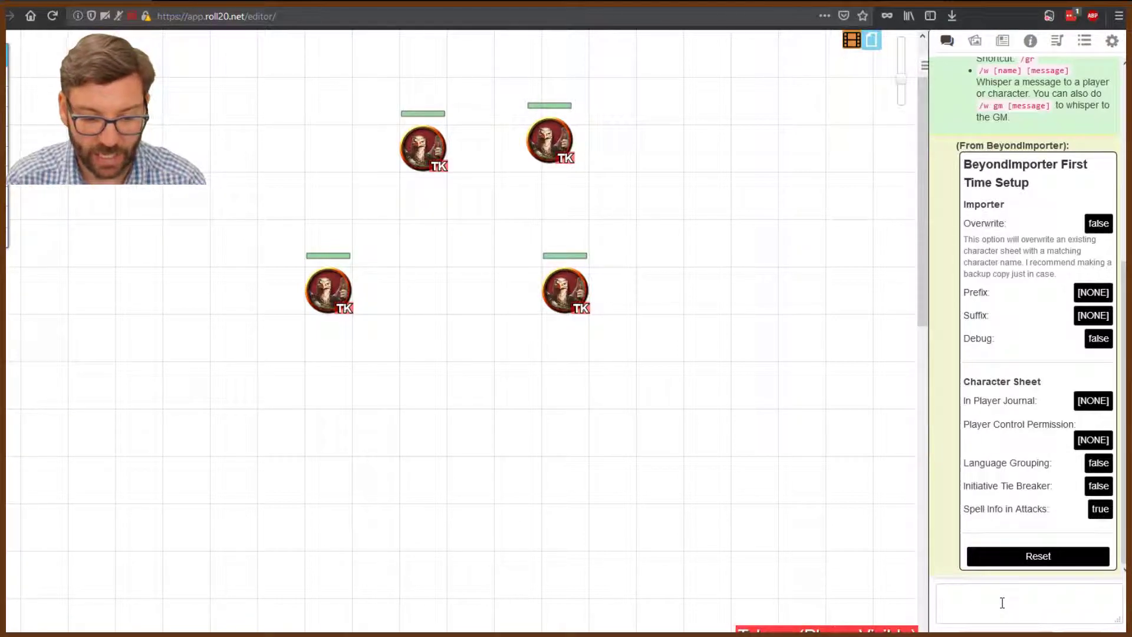
{"action": "type", "text": "!beyonf"}
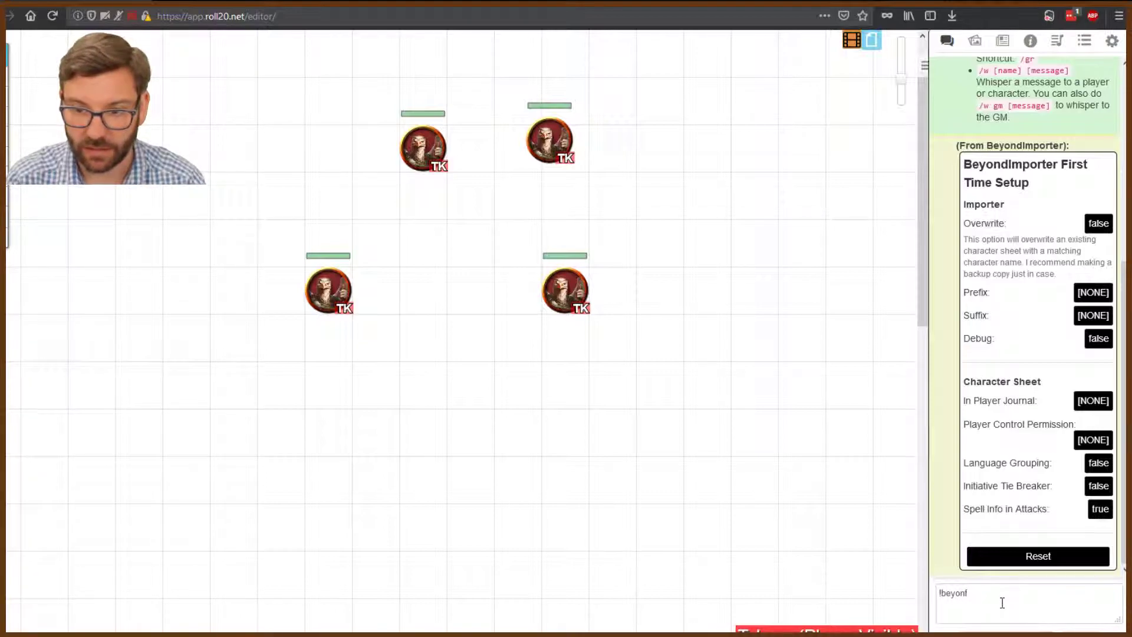
{"action": "key", "text": "BackSpace"}
{"action": "type", "text": "d"}
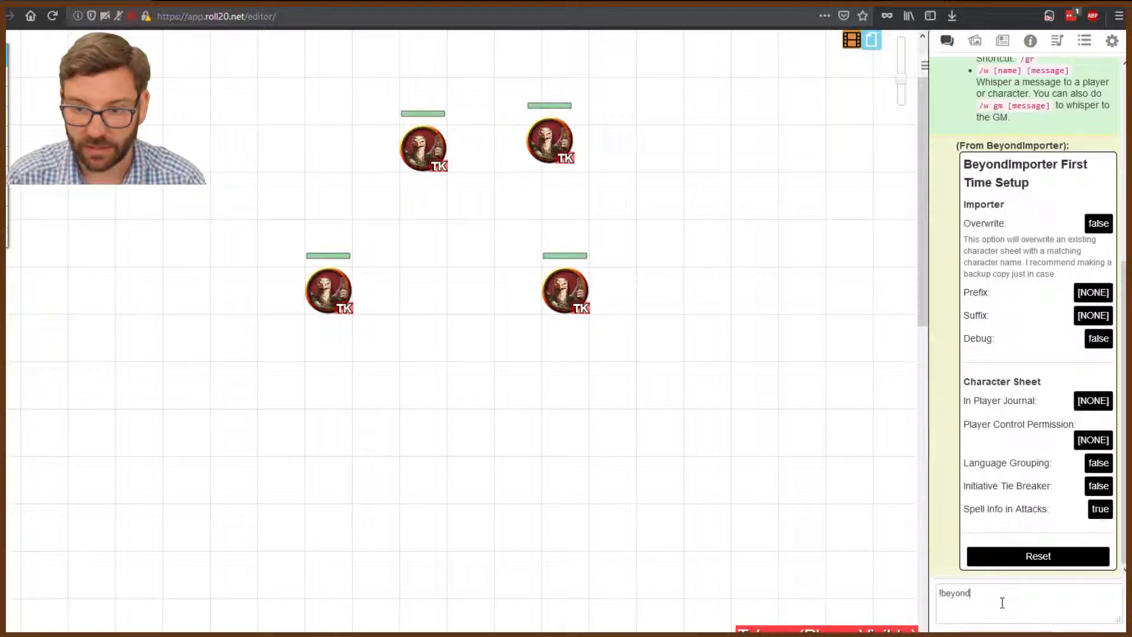
{"action": "type", "text": " --"}
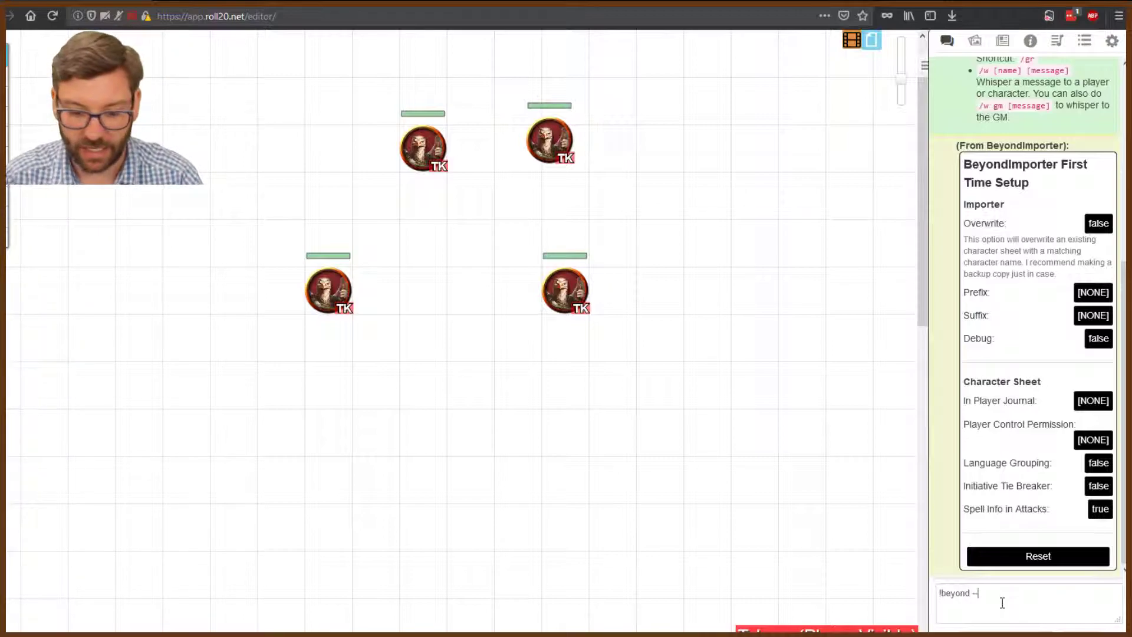
{"action": "type", "text": "import"}
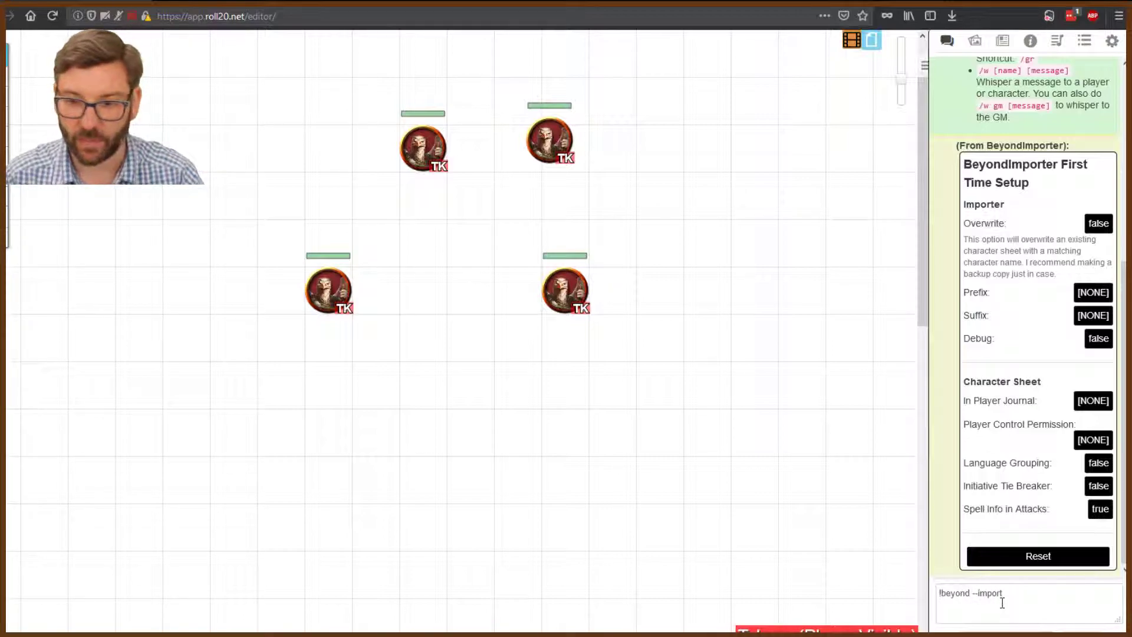
{"action": "key", "text": "ctrl+v"}
{"action": "key", "text": "Return"}
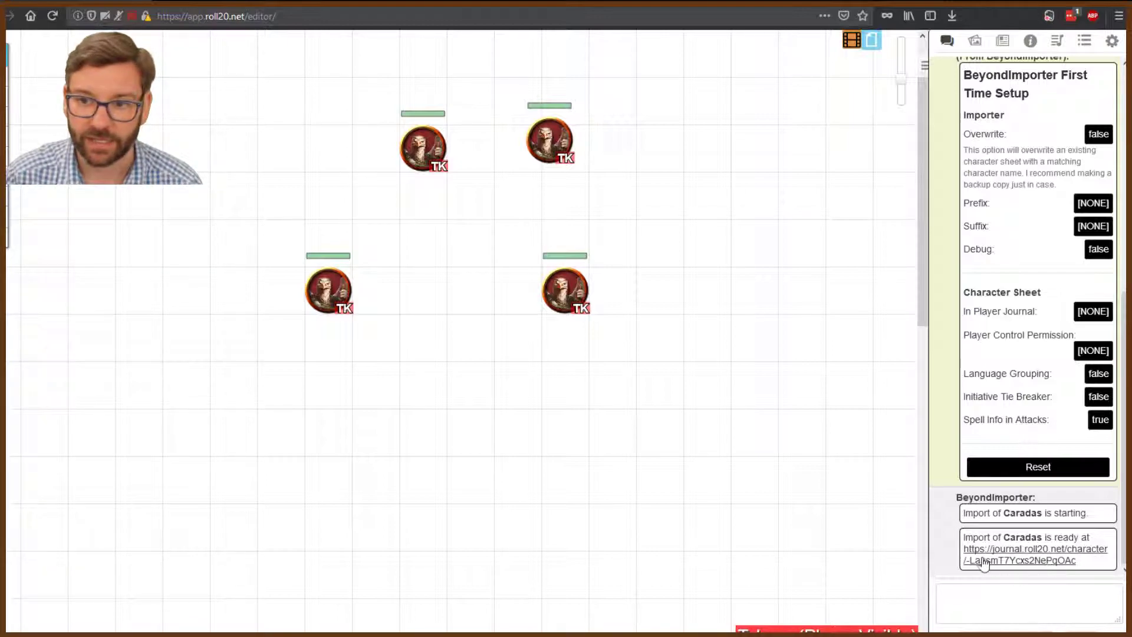
Step: Open the imported character Caradas from the journal and review its character sheet, including skills, attacks, equipment and features
{"action": "left_click", "coordinate": [1003, 42]}
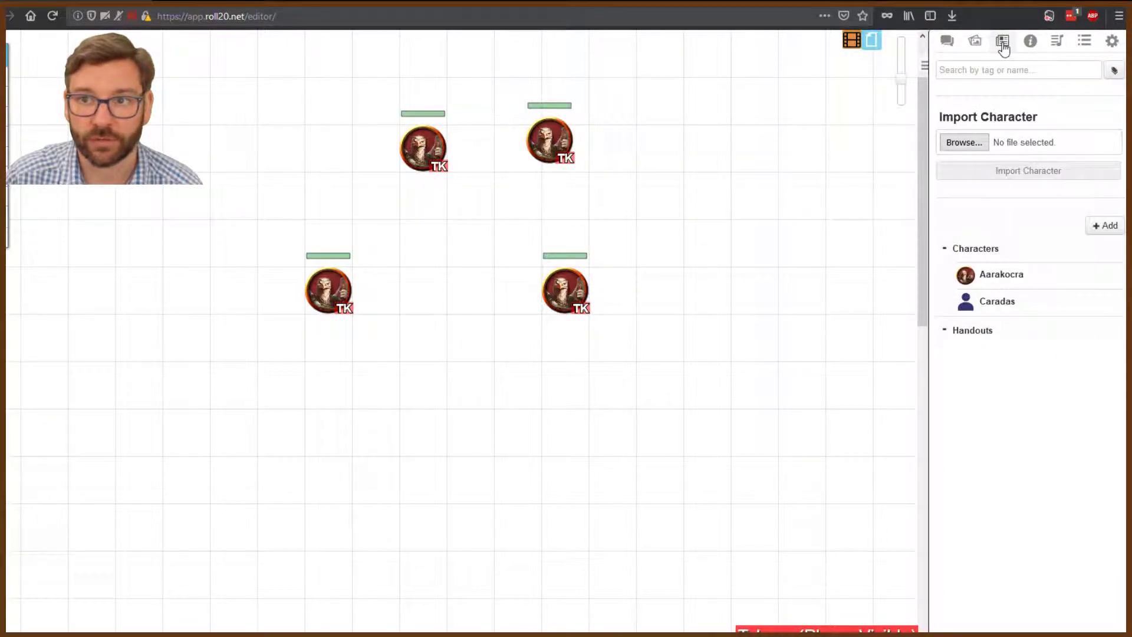
{"action": "left_click", "coordinate": [1000, 307]}
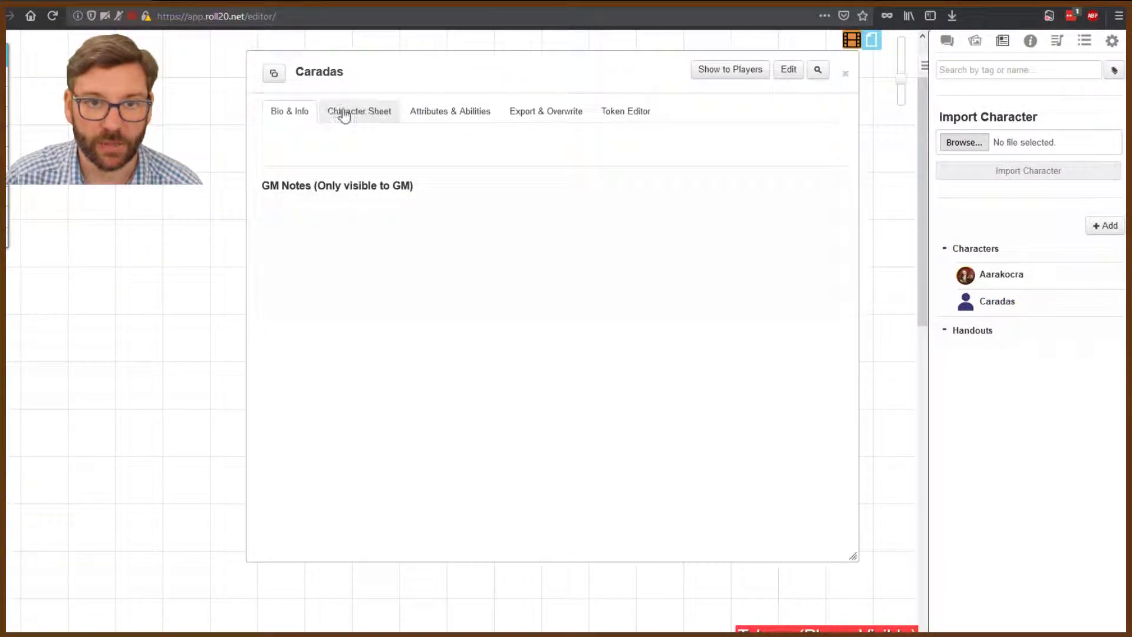
{"action": "left_click", "coordinate": [344, 112]}
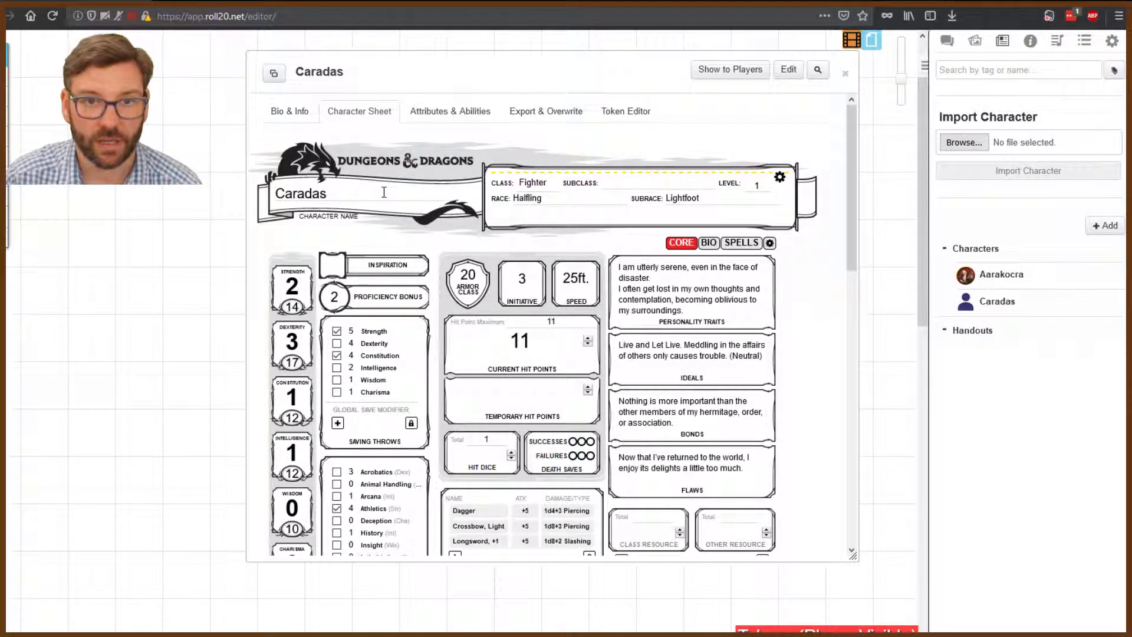
{"action": "scroll", "coordinate": [570, 436], "scroll_direction": "down", "scroll_amount": 5}
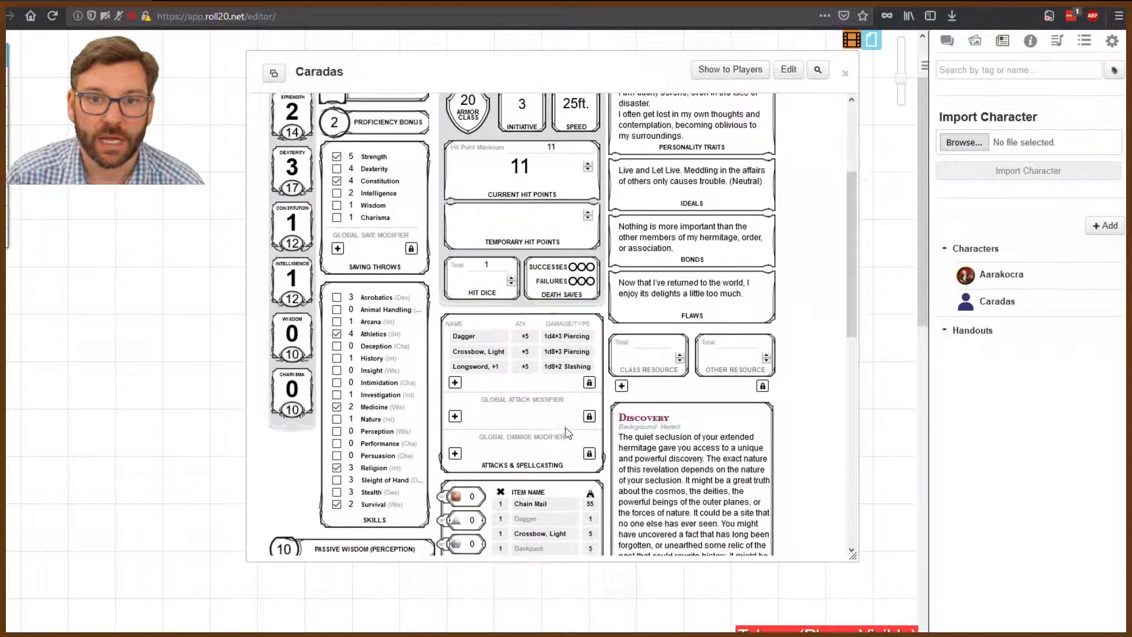
{"action": "scroll", "coordinate": [572, 436], "scroll_direction": "down", "scroll_amount": 5}
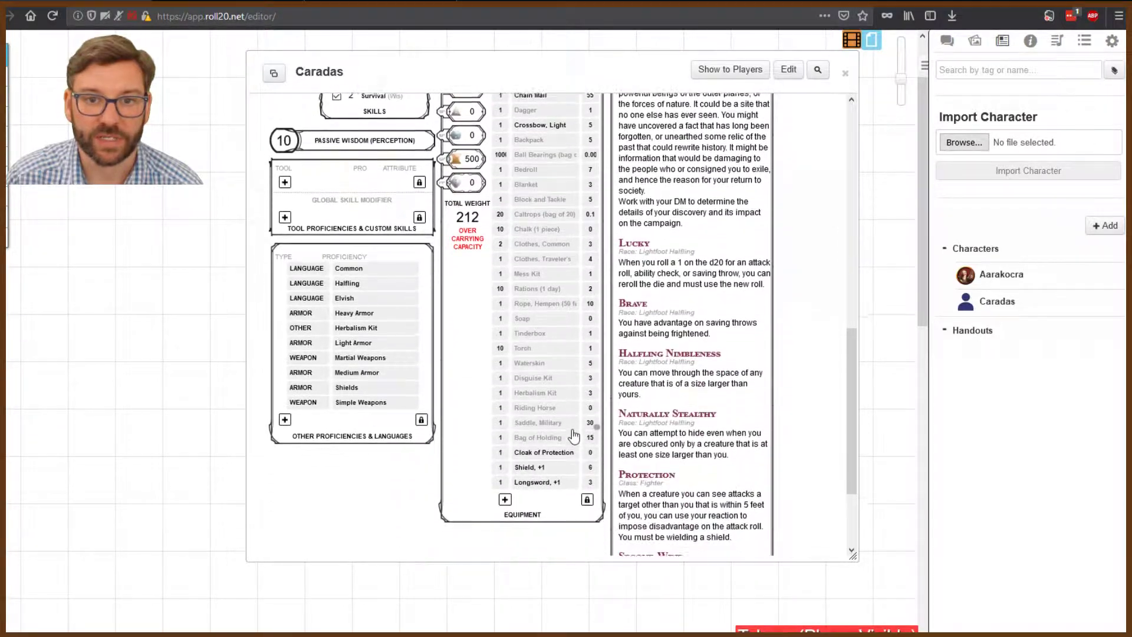
{"action": "scroll", "coordinate": [573, 434], "scroll_direction": "up", "scroll_amount": 10}
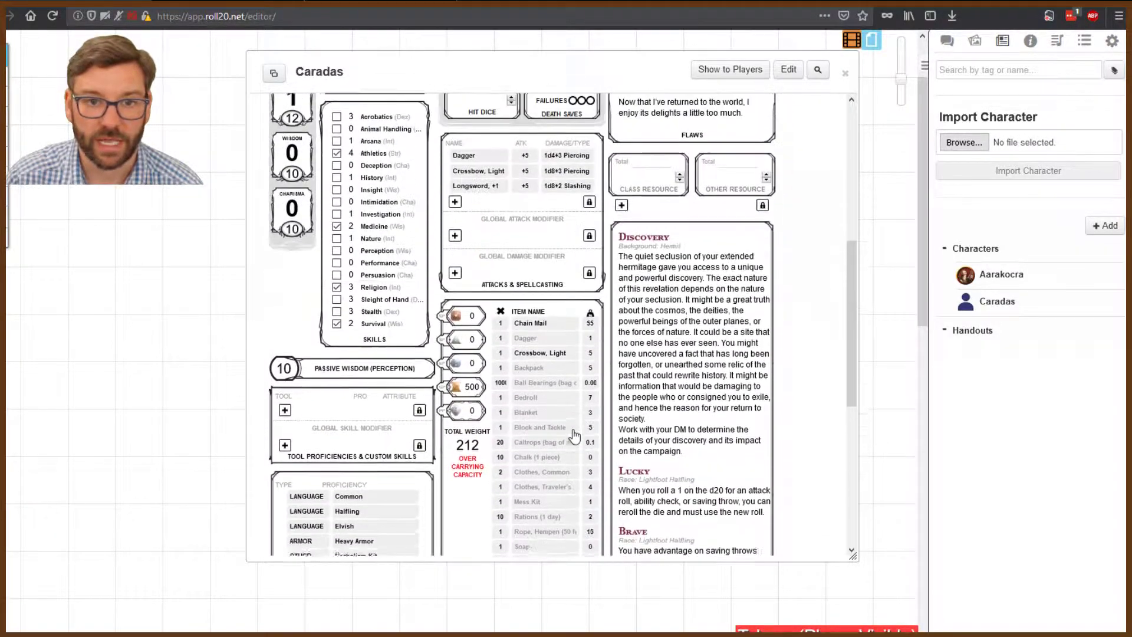